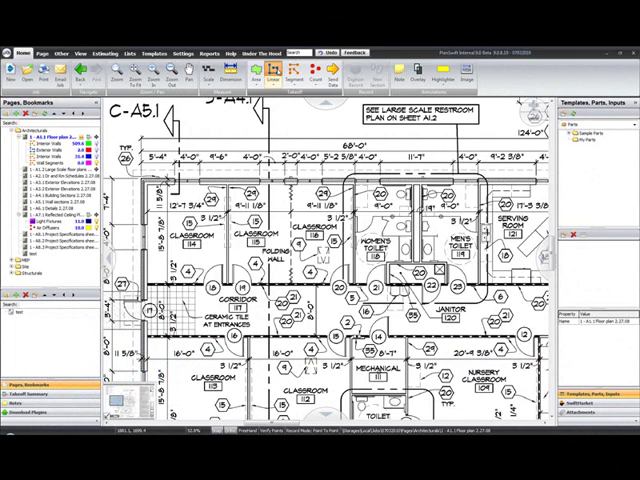
Create a new linear takeoff named Exterior Wall and colour it green
click(273, 69)
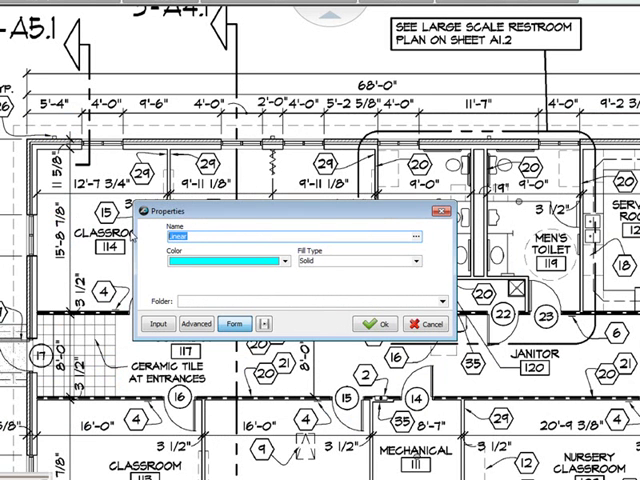
text(Ext)
text(xte)
text(or )
text(Wall)
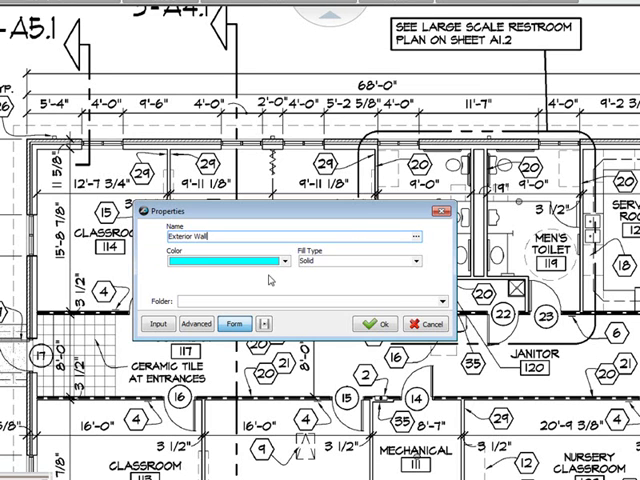
click(285, 261)
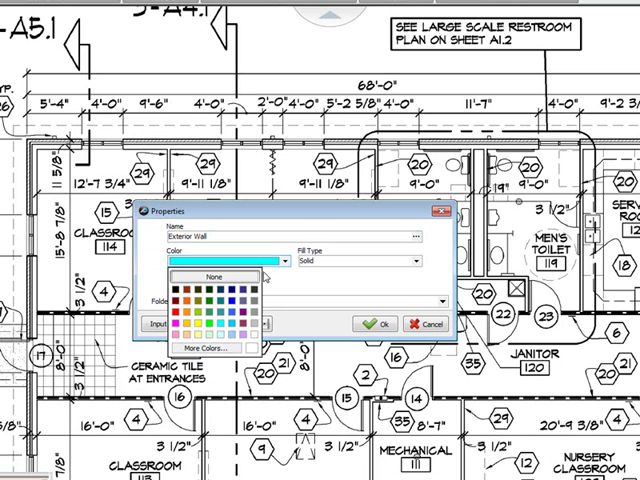
click(208, 300)
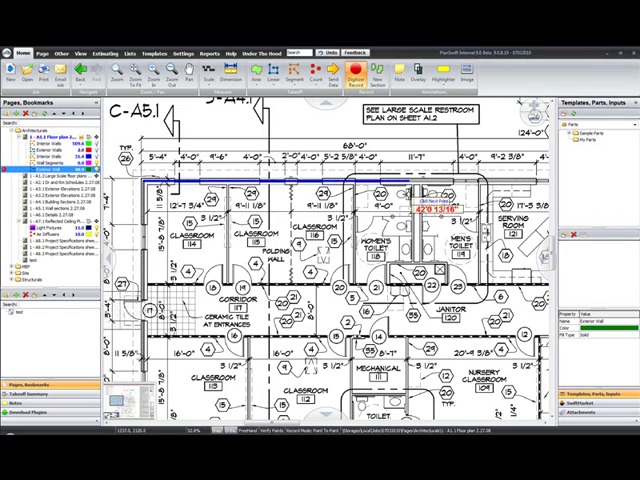
Trace the Exterior Wall line along the top wall to the top-right corner
click(545, 185)
scroll(330, 250, right, 3)
scroll(330, 250, right, 2)
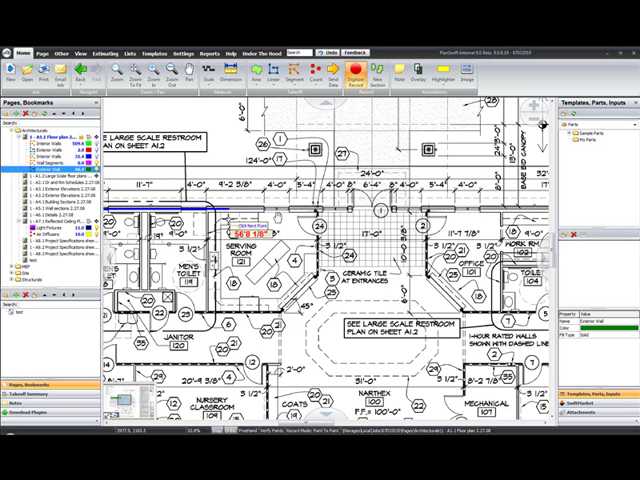
scroll(330, 250, right, 2)
scroll(330, 250, right, 3)
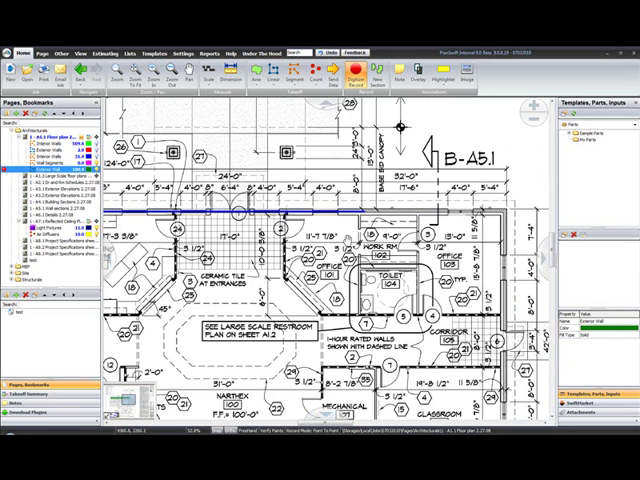
scroll(330, 250, right, 3)
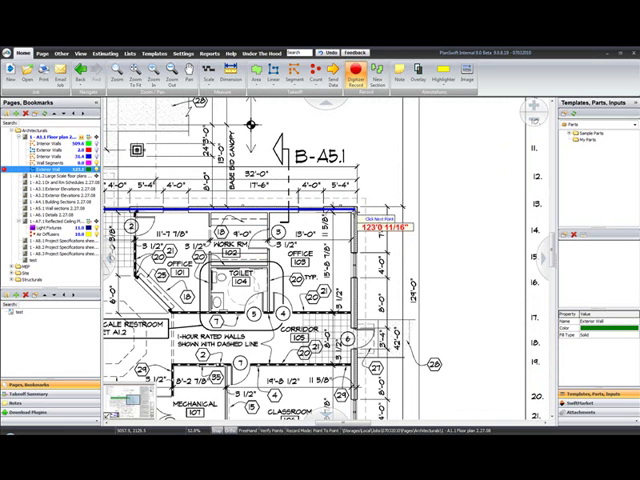
click(358, 214)
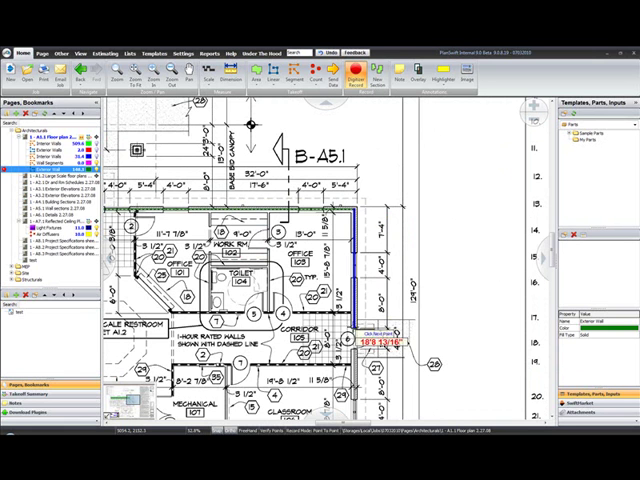
scroll(358, 330, down, 3)
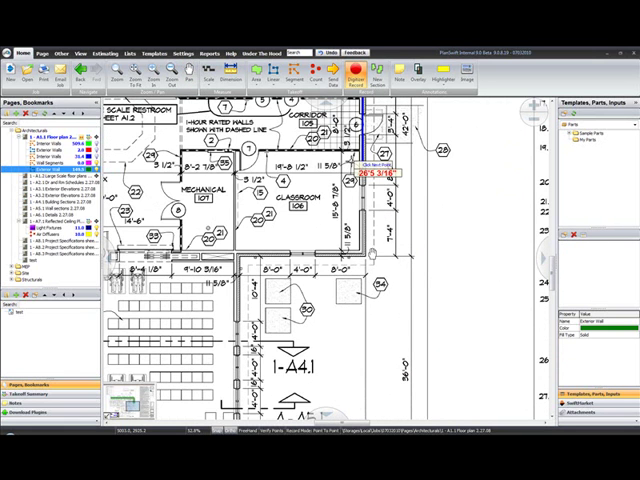
scroll(362, 262, down, 2)
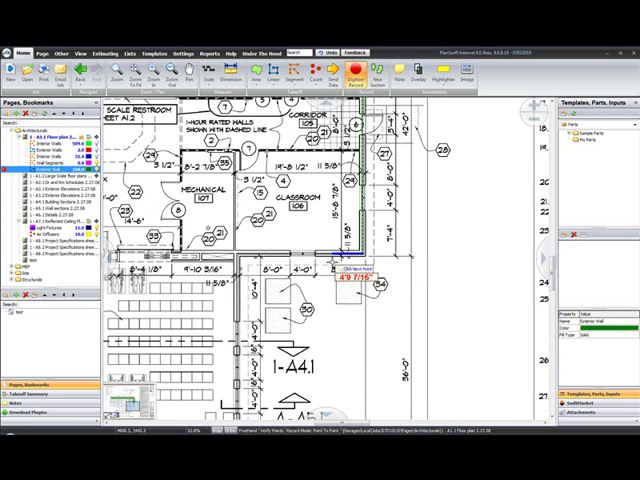
scroll(385, 265, down, 3)
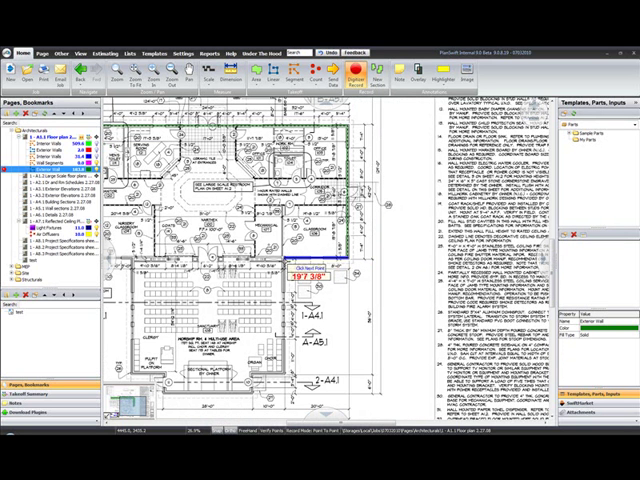
Trace the lower wing's right side to the lower-right corner, then across the bottom wall
click(290, 268)
click(290, 355)
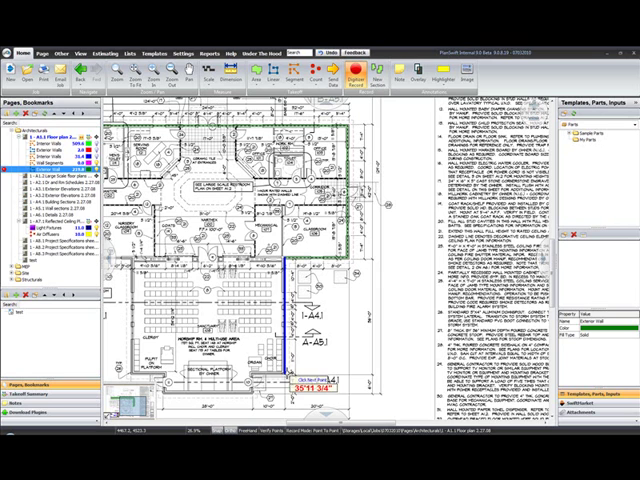
click(290, 378)
click(250, 381)
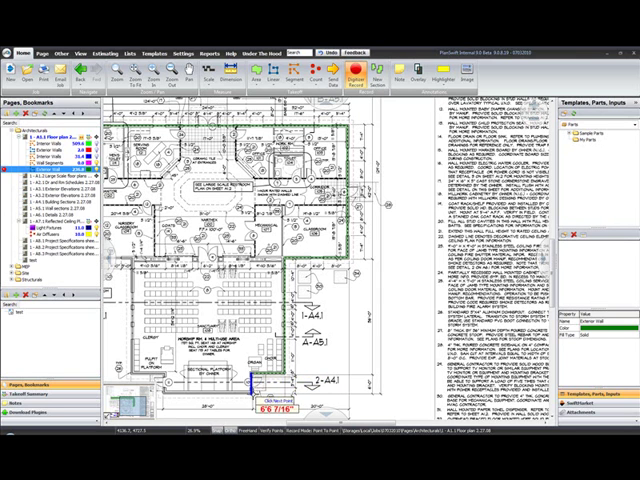
click(165, 386)
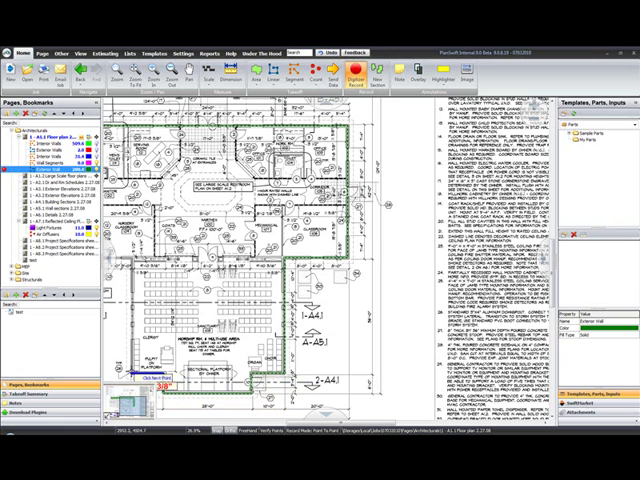
Trace from the bottom-left corner up the left wall to the start, closing the perimeter
key(Left)
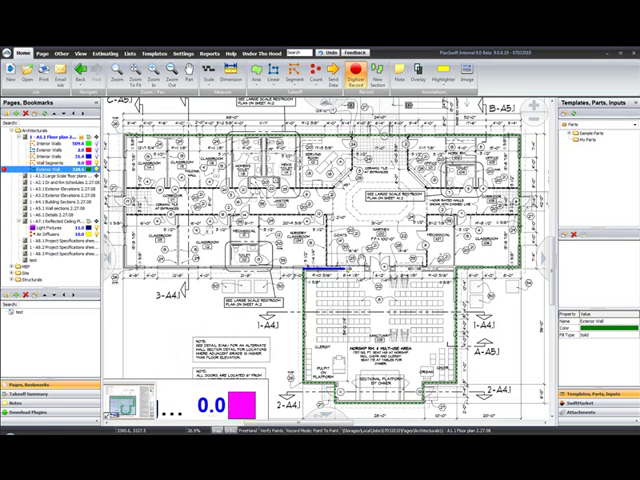
key(Left)
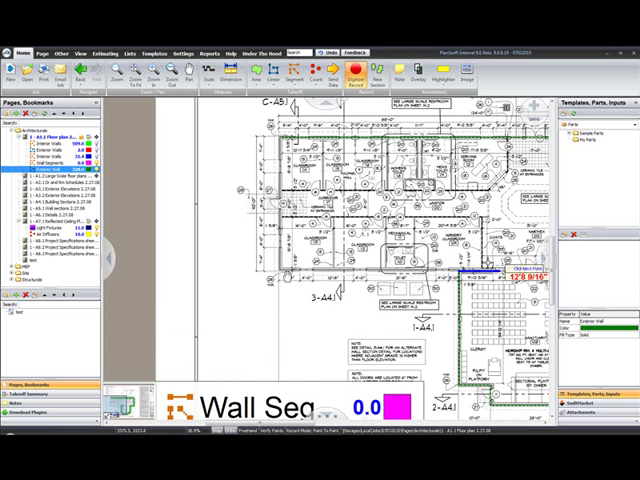
click(283, 273)
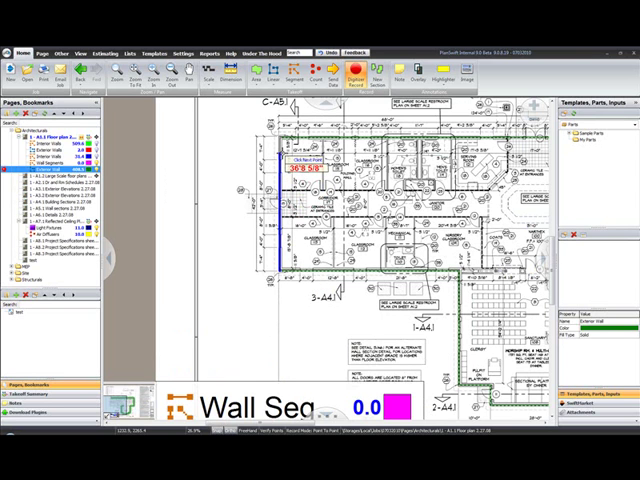
click(283, 143)
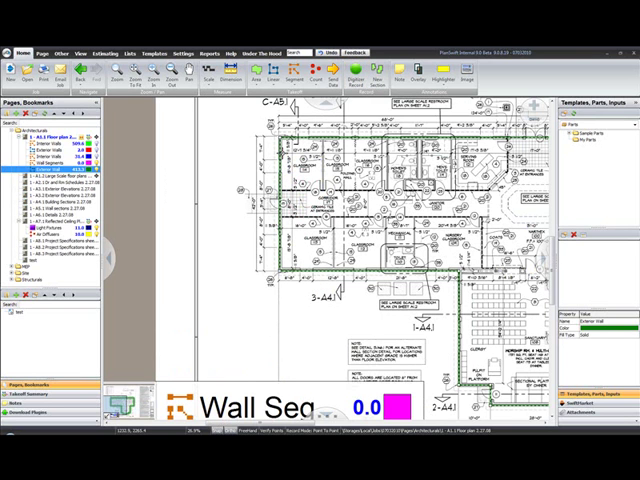